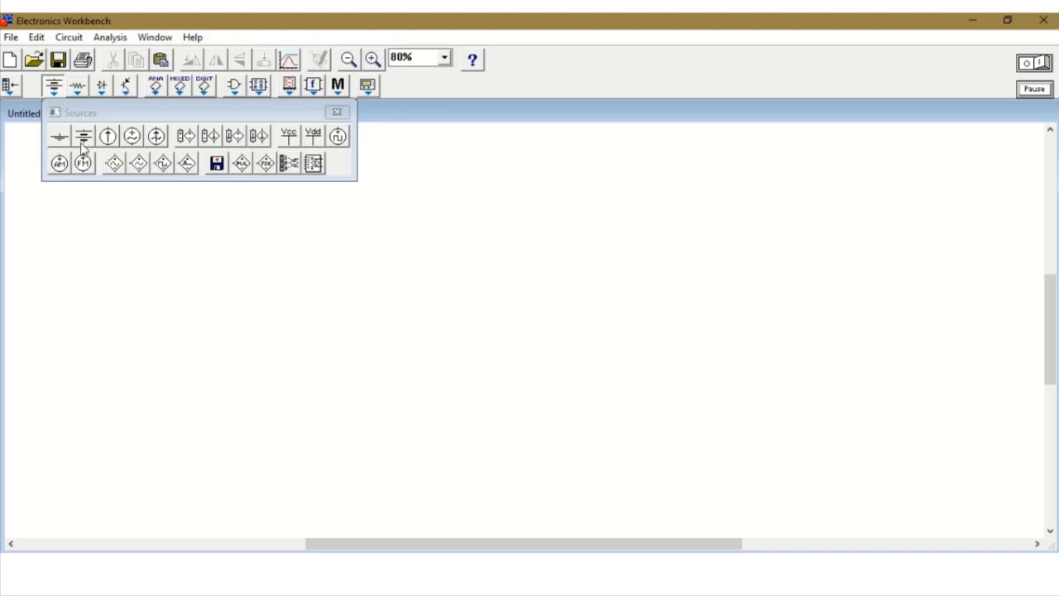
# Place a battery set to 5 V and a ground symbol below it on the empty schematic.
pyautogui.moveTo(82, 142); pyautogui.dragTo(97, 227)
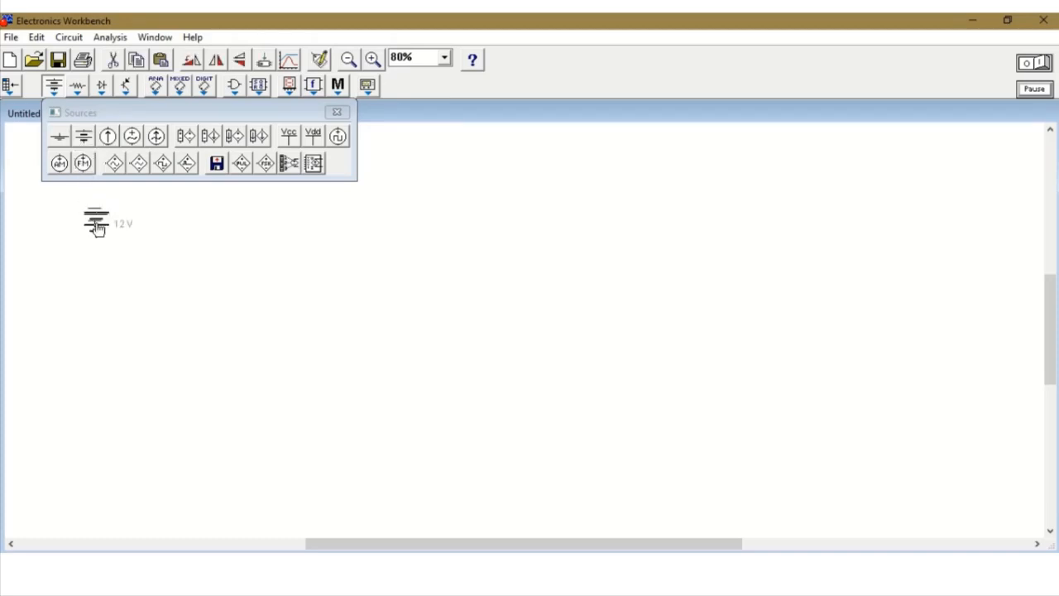
pyautogui.doubleClick(97, 227)
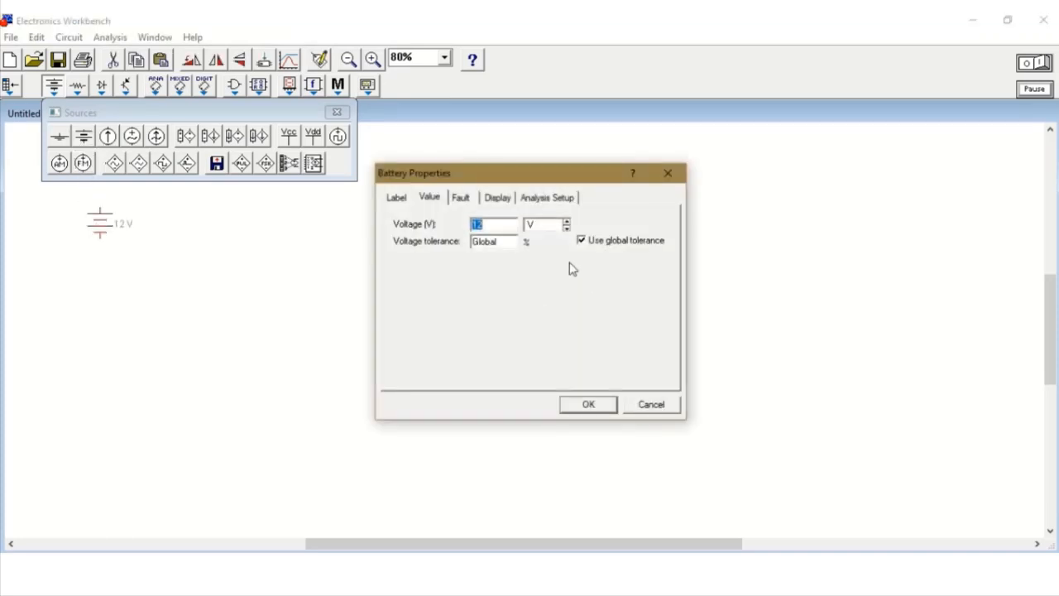
pyautogui.click(588, 405)
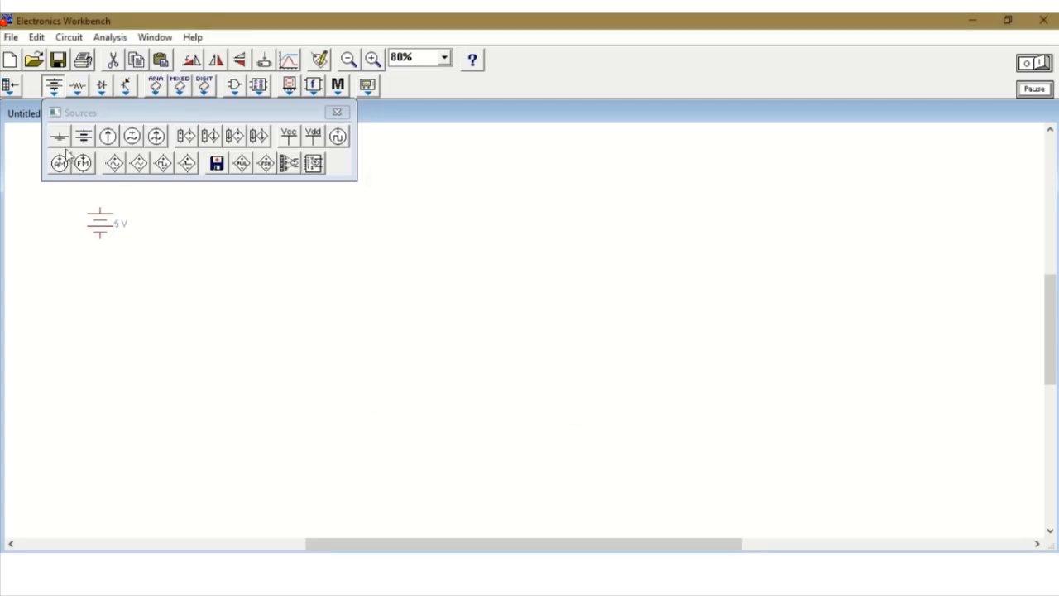
pyautogui.moveTo(61, 142); pyautogui.dragTo(114, 431)
# Place a two-way switch, flip it horizontally, and add three copies in a column beneath it.
pyautogui.click(78, 86)
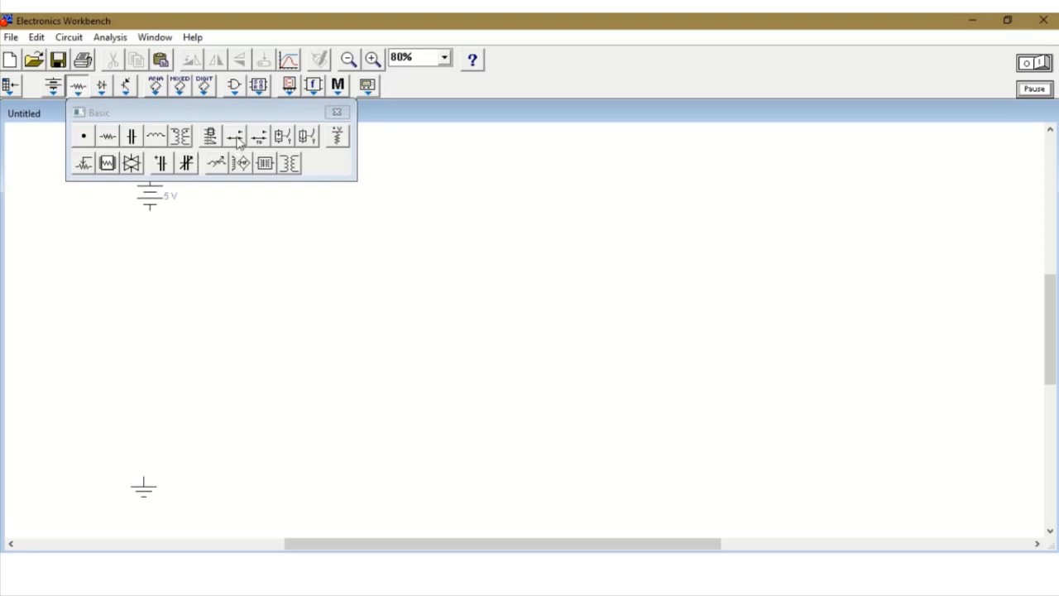
pyautogui.moveTo(238, 141); pyautogui.dragTo(252, 232)
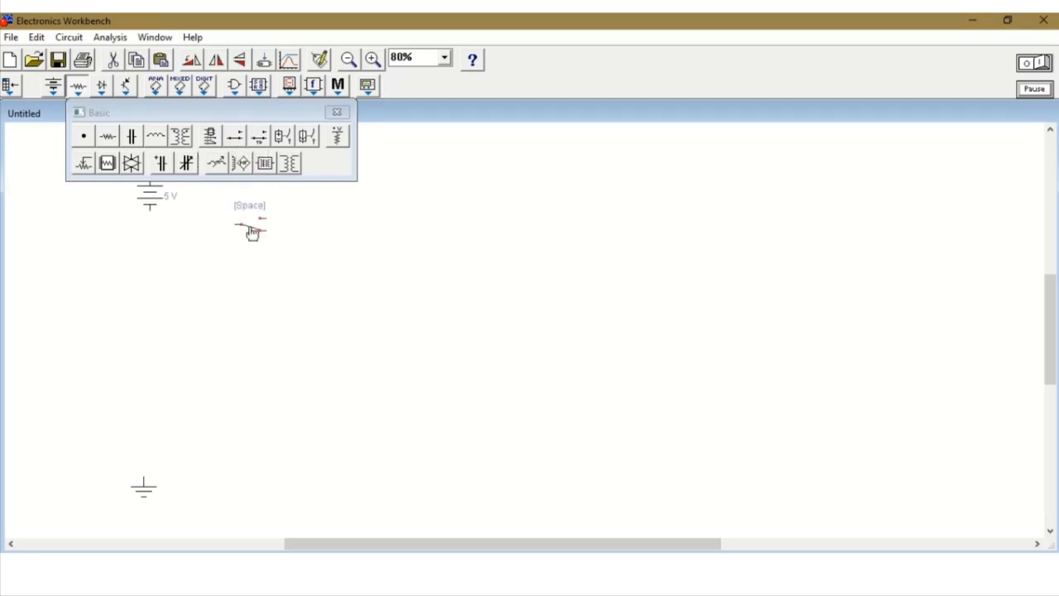
pyautogui.rightClick(252, 232)
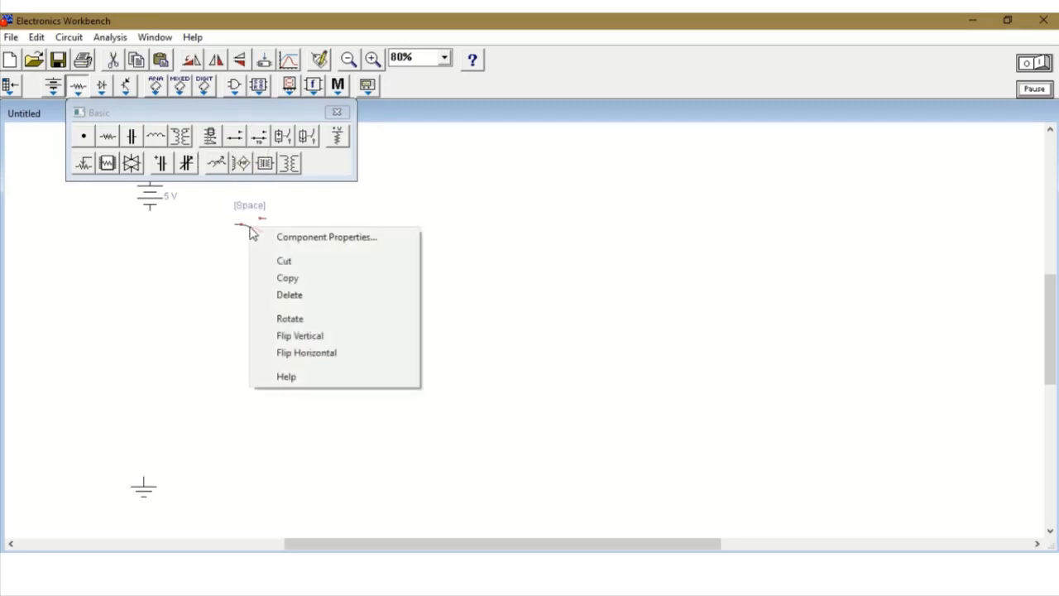
pyautogui.click(314, 353)
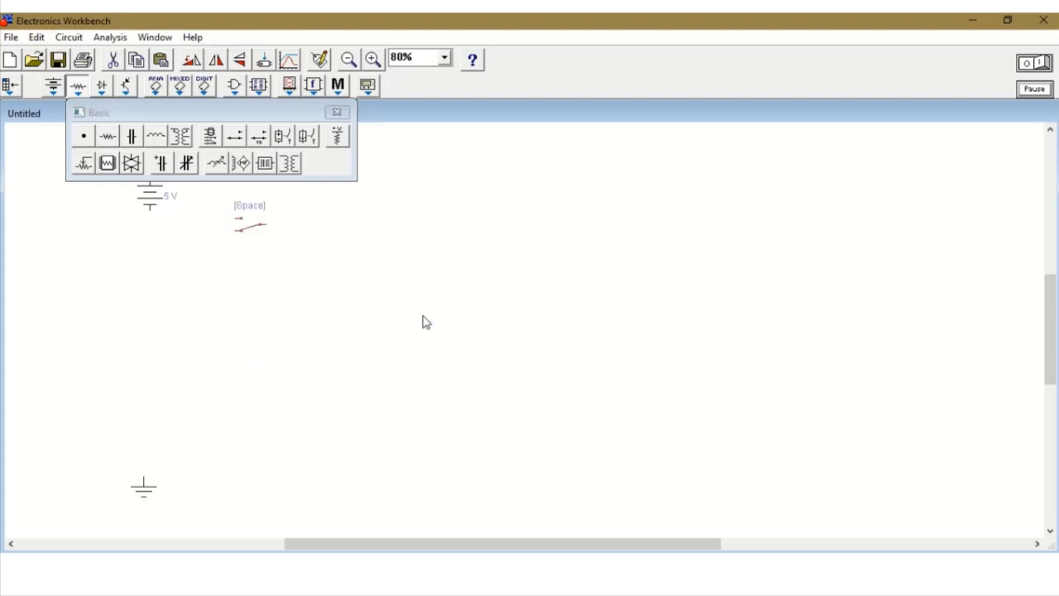
pyautogui.hotkey('ctrl', 'v')
pyautogui.hotkey('ctrl', 'v')
pyautogui.hotkey('ctrl', 'v')
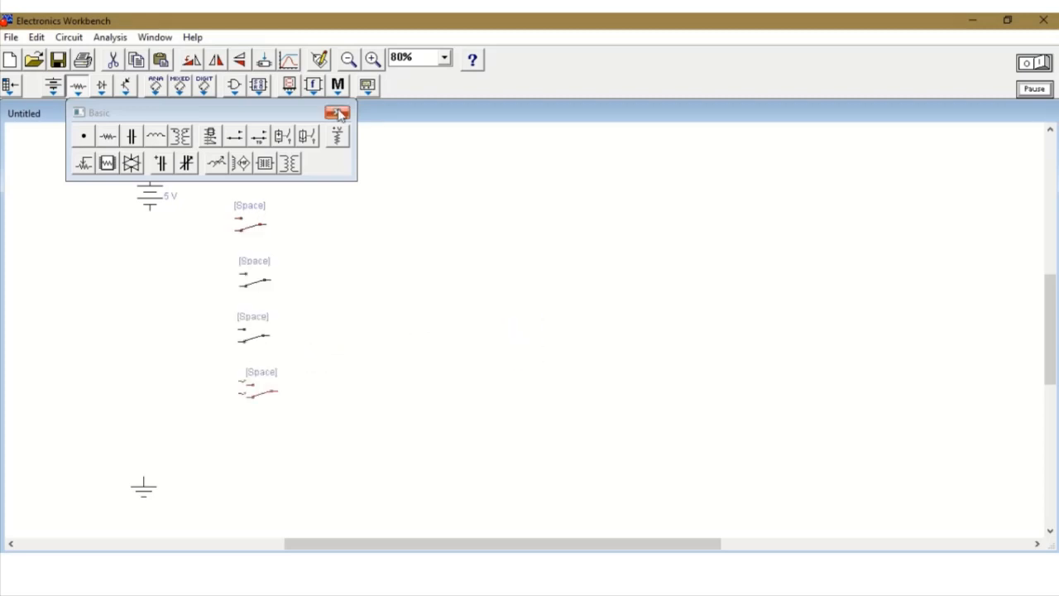
pyautogui.click(336, 111)
# Place an AND gate IC of type 7411 (Tri 3-In AND) beside the switches.
pyautogui.click(236, 86)
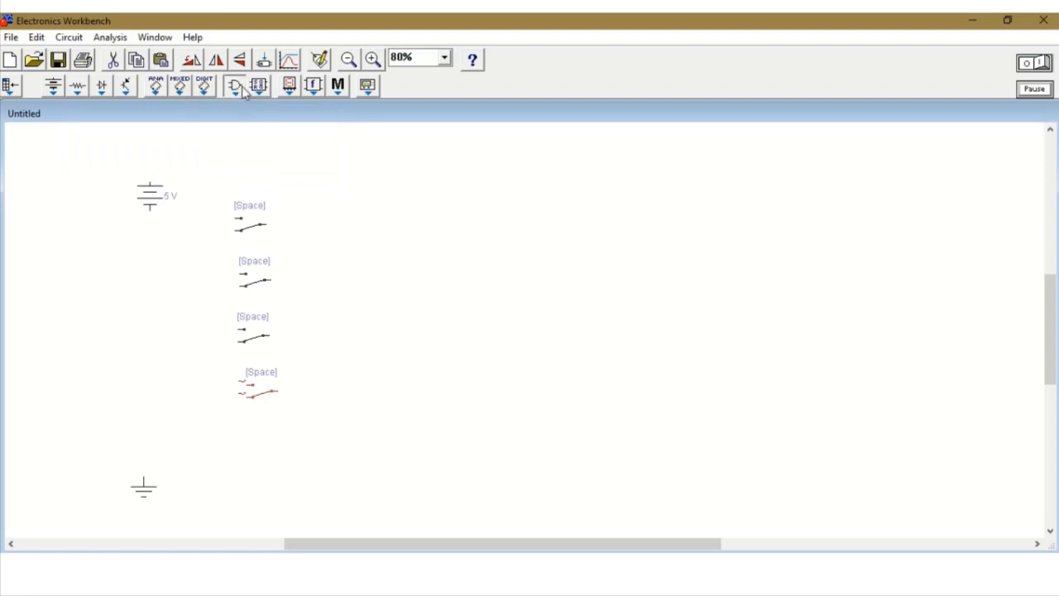
pyautogui.moveTo(240, 166); pyautogui.dragTo(468, 262)
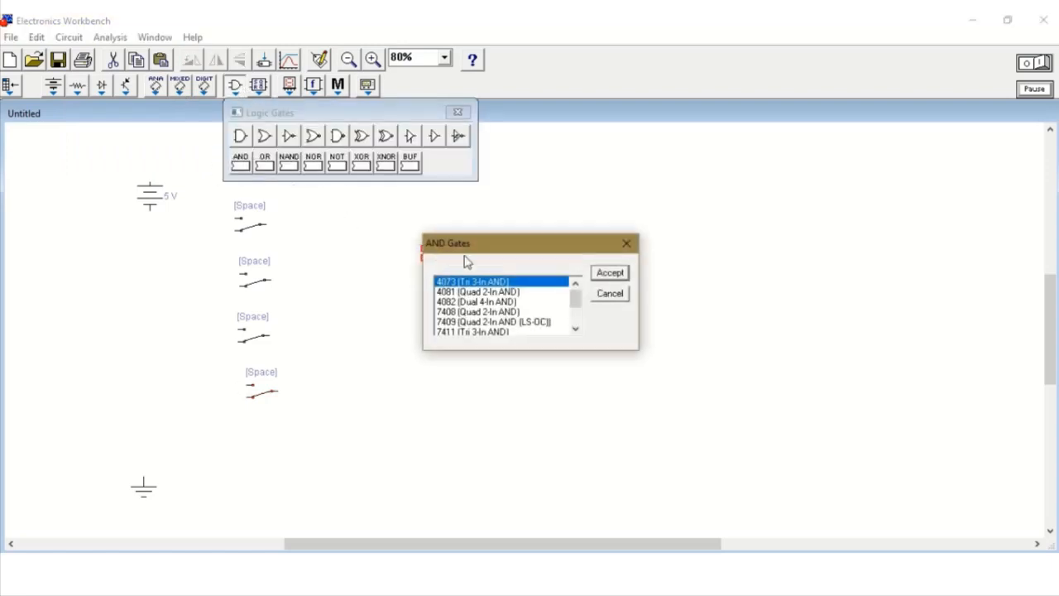
pyautogui.click(576, 330)
pyautogui.click(576, 330)
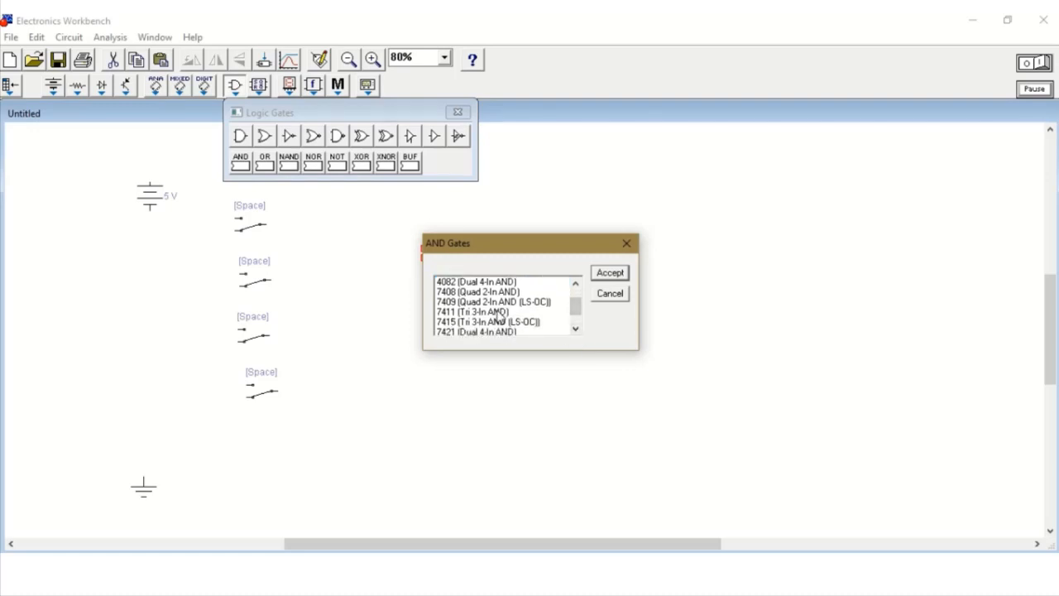
pyautogui.click(497, 313)
pyautogui.click(601, 275)
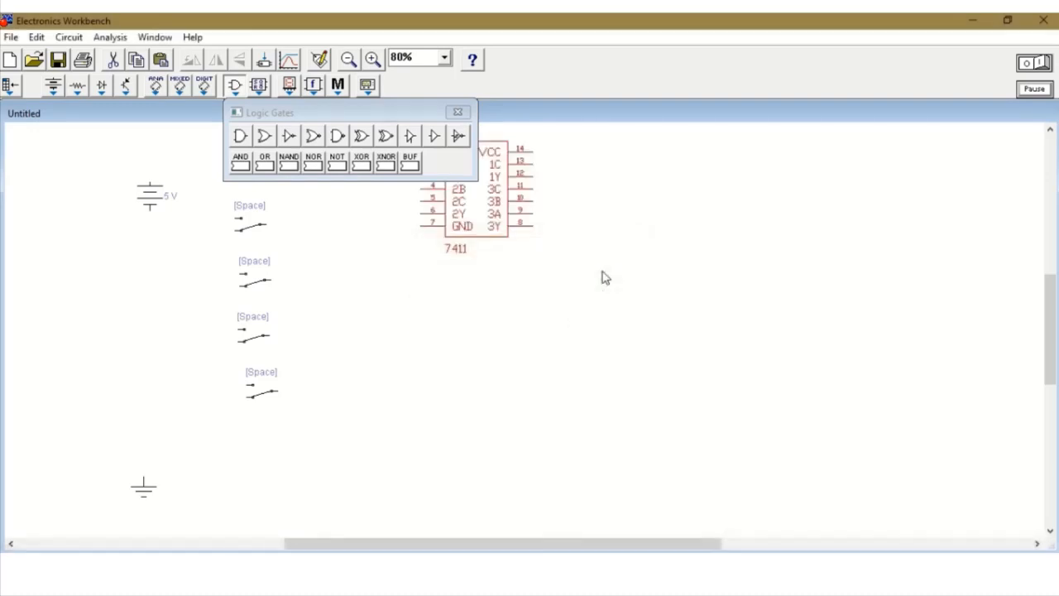
# Place an OR gate IC of type 7432 (Quad 2-In OR) to the lower right of the 7411.
pyautogui.moveTo(269, 166); pyautogui.dragTo(729, 352)
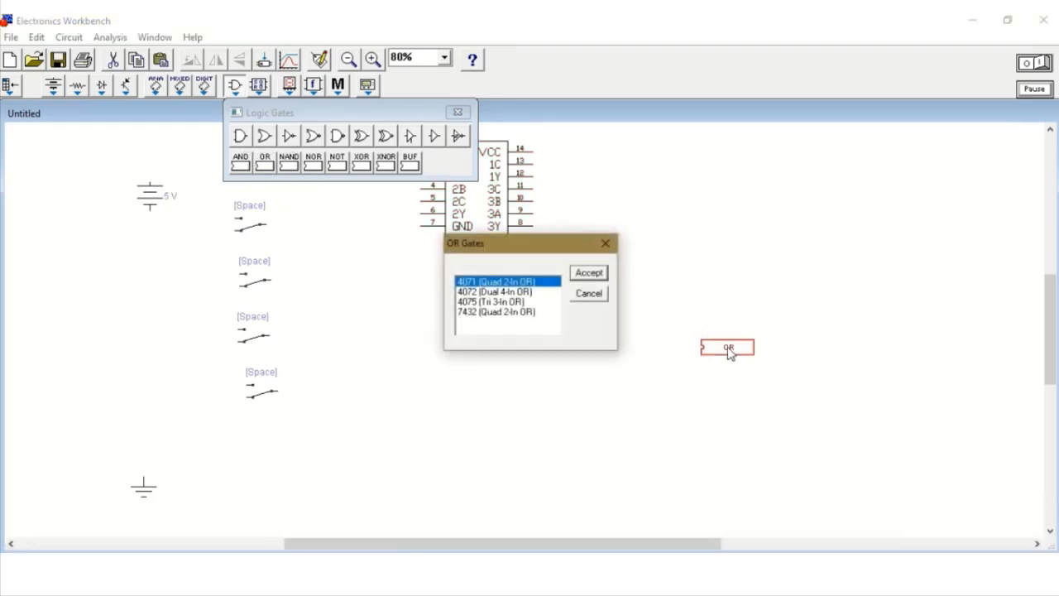
pyautogui.click(490, 313)
pyautogui.click(586, 275)
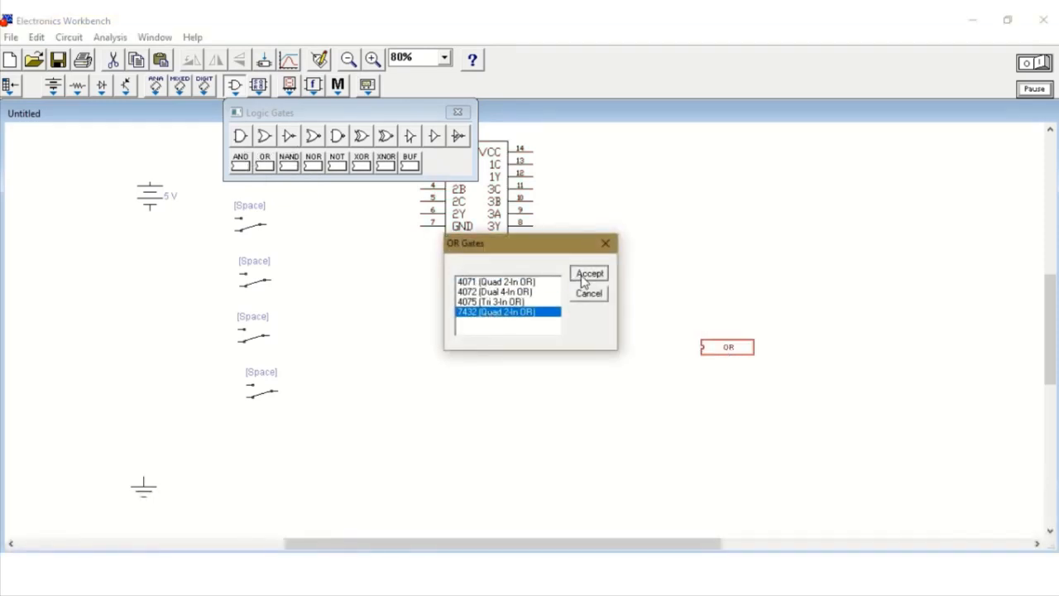
# Place a probe indicator to the right of the 7432 and flip it horizontally so its terminal faces the IC.
pyautogui.click(291, 87)
pyautogui.moveTo(421, 136); pyautogui.dragTo(909, 374)
pyautogui.rightClick(910, 373)
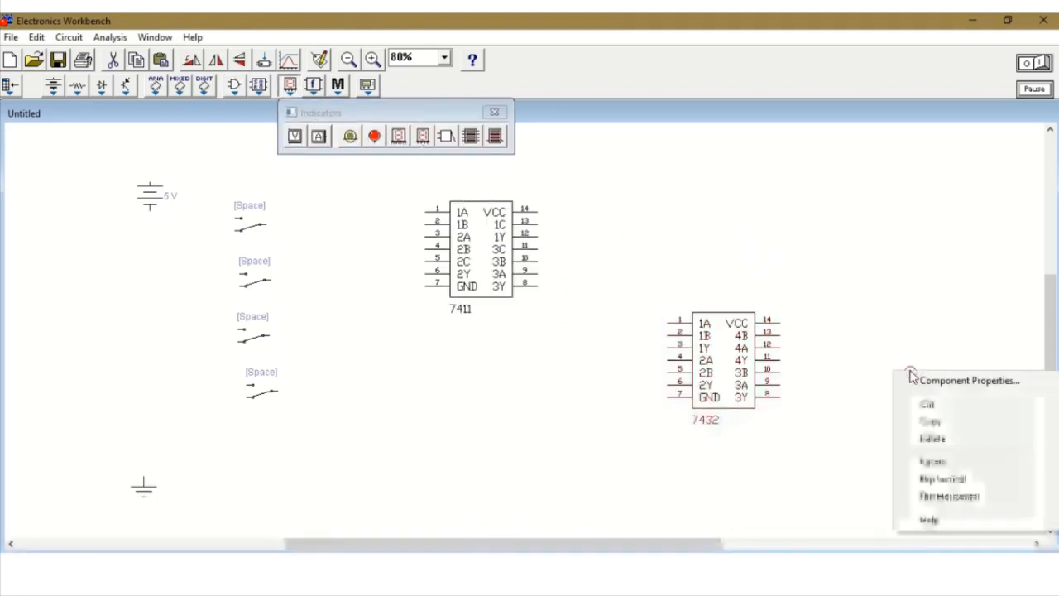
pyautogui.click(947, 497)
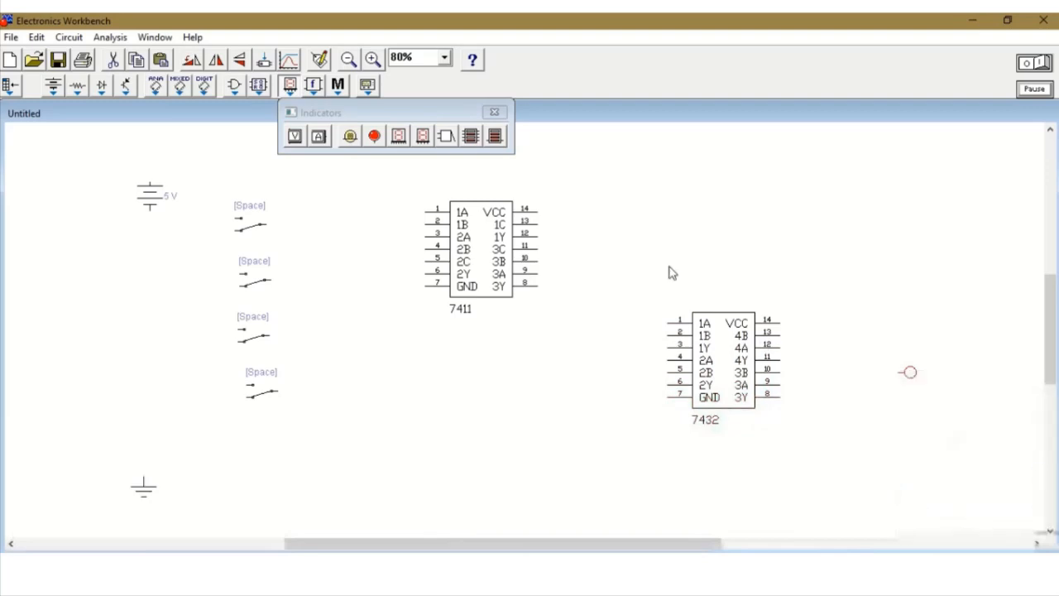
pyautogui.click(494, 112)
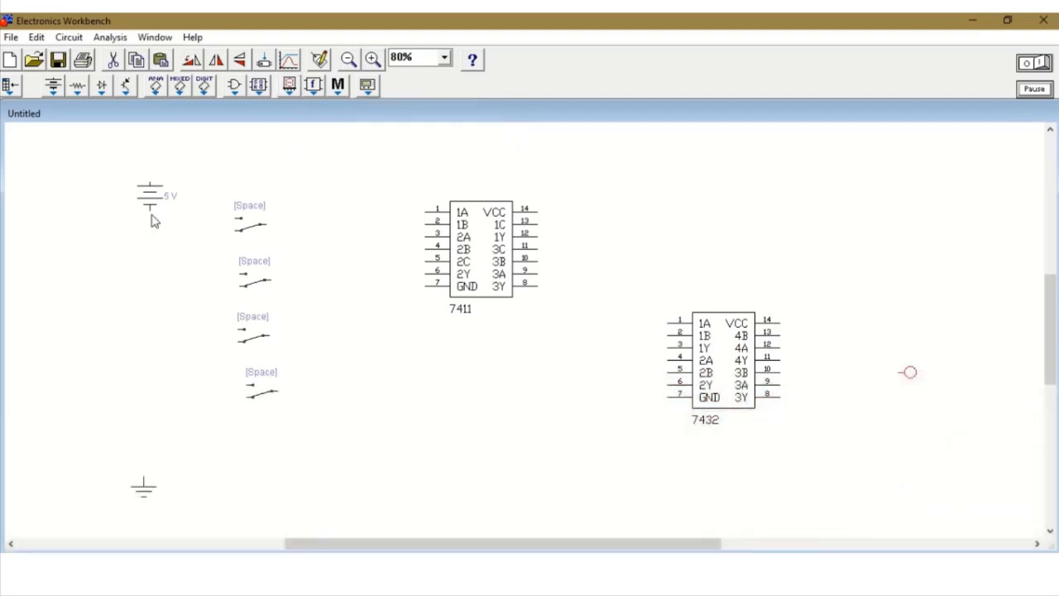
# Wire the battery's negative terminal to ground and its positive terminal to the VCC pins of the 7411 and 7432.
pyautogui.moveTo(150, 212); pyautogui.dragTo(143, 479)
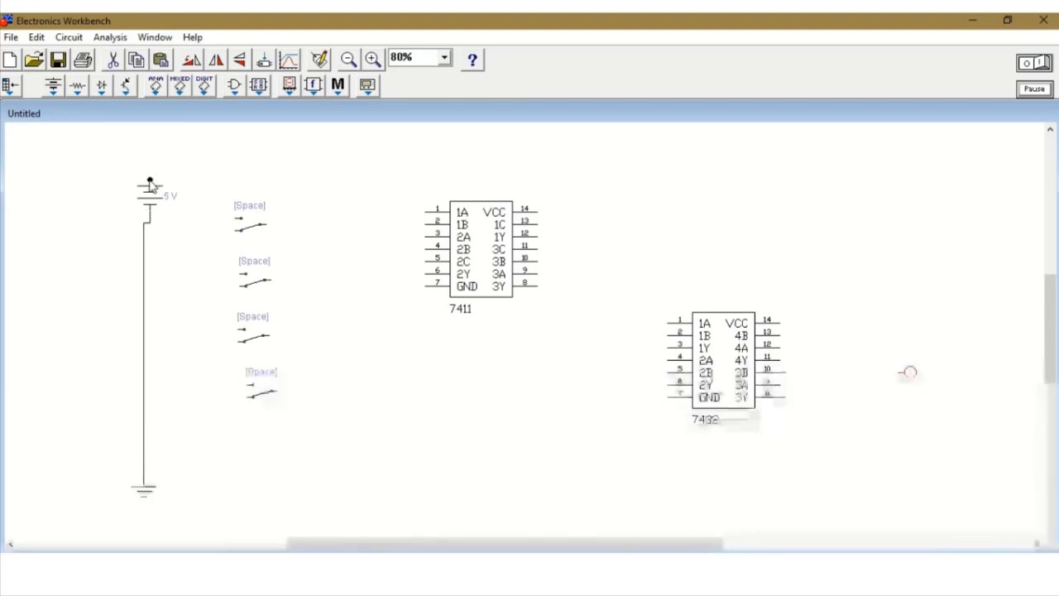
pyautogui.moveTo(149, 180); pyautogui.dragTo(535, 211)
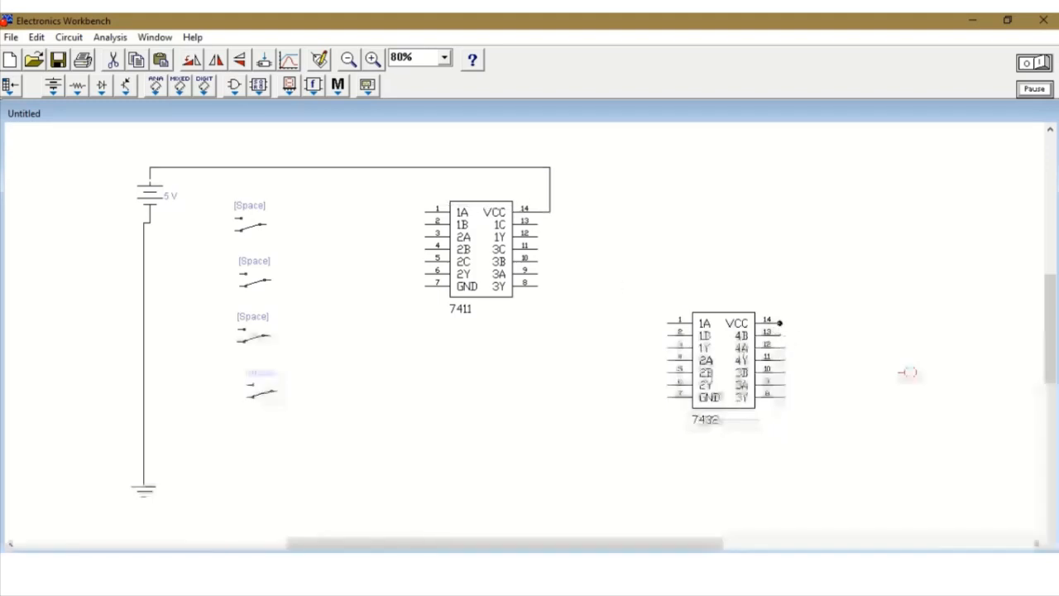
pyautogui.moveTo(779, 323); pyautogui.dragTo(549, 171)
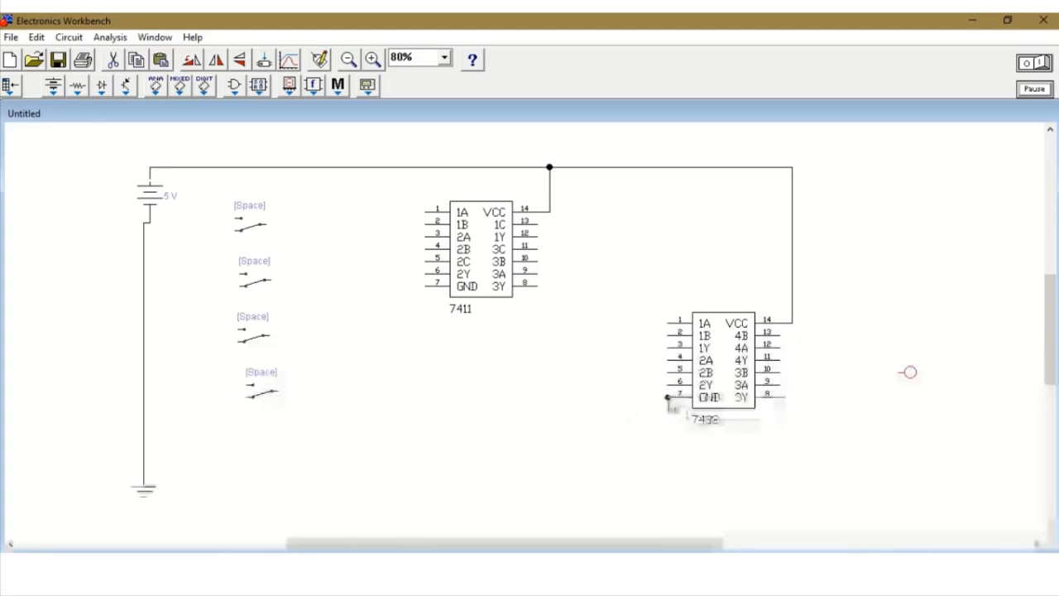
# Wire the GND pins of the 7432 and 7411 to the ground line and align the battery directly above the ground symbol.
pyautogui.moveTo(668, 397); pyautogui.dragTo(144, 449)
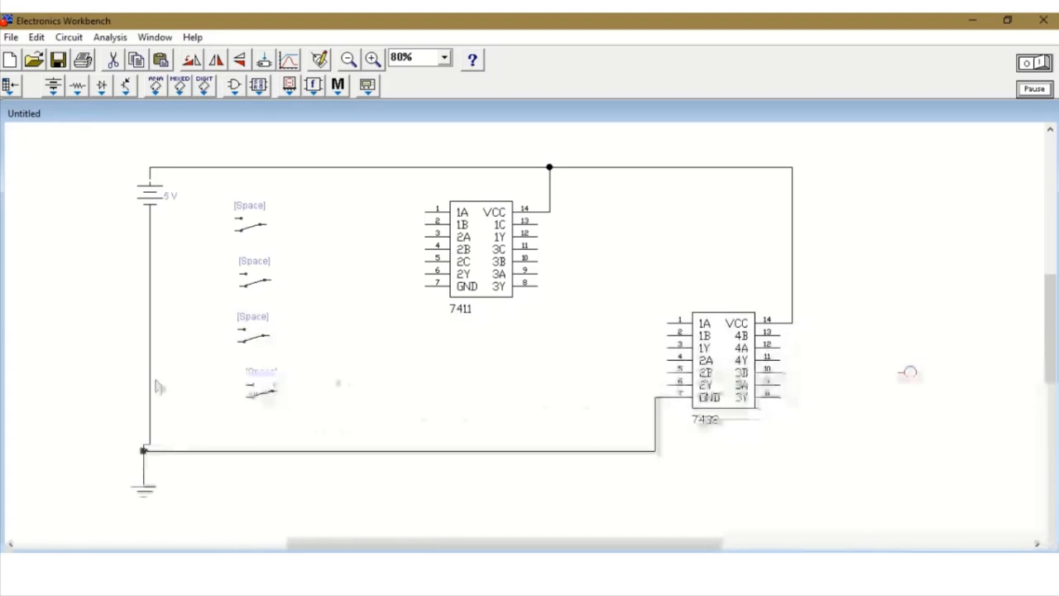
pyautogui.moveTo(152, 203); pyautogui.dragTo(121, 216)
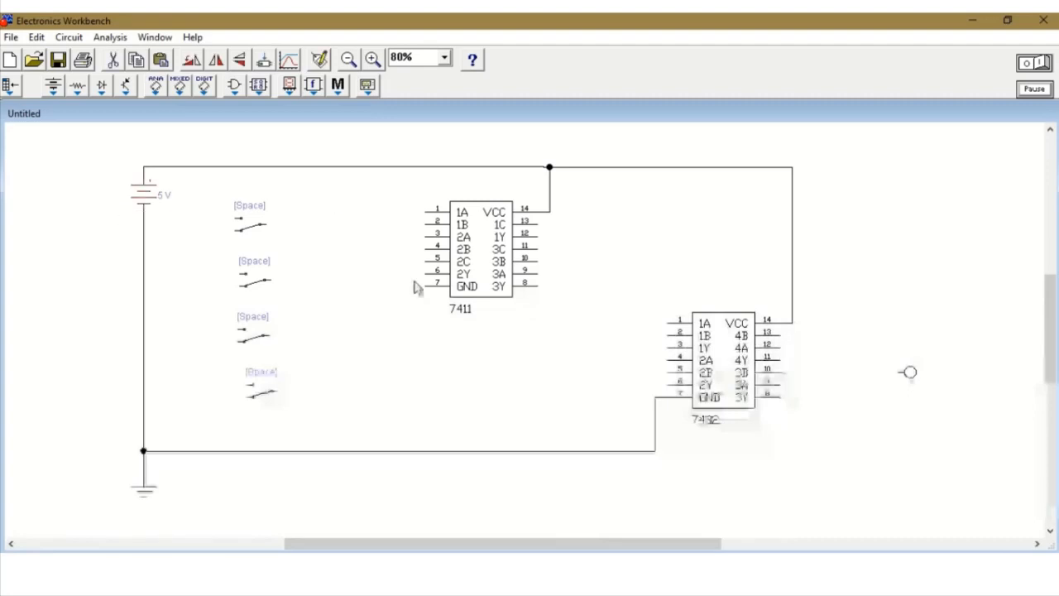
pyautogui.moveTo(424, 285); pyautogui.dragTo(371, 451)
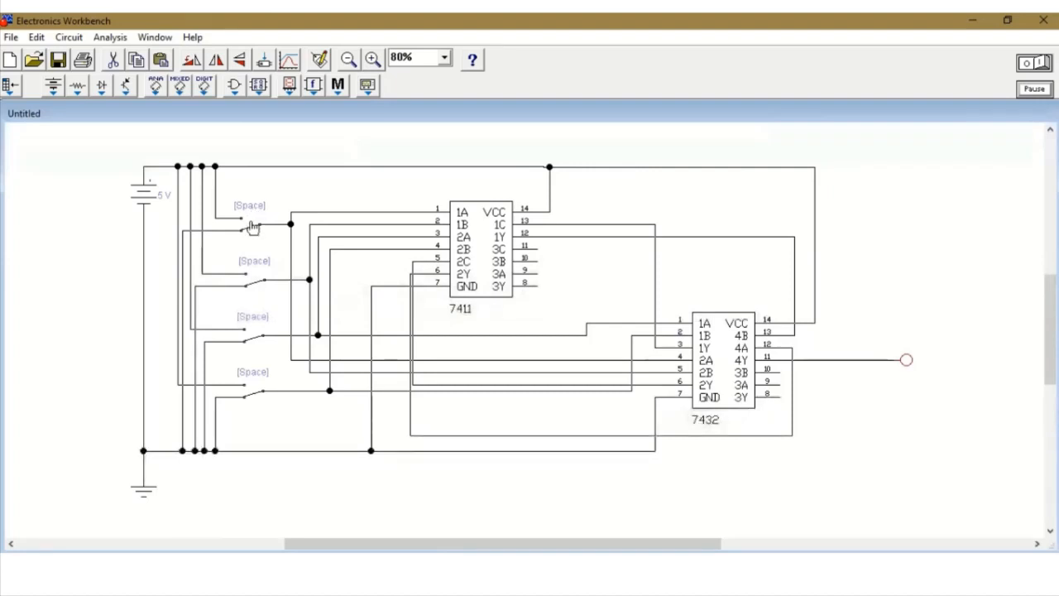
# Assign key A to the topmost switch and key B to the second switch.
pyautogui.doubleClick(252, 226)
pyautogui.write('a')
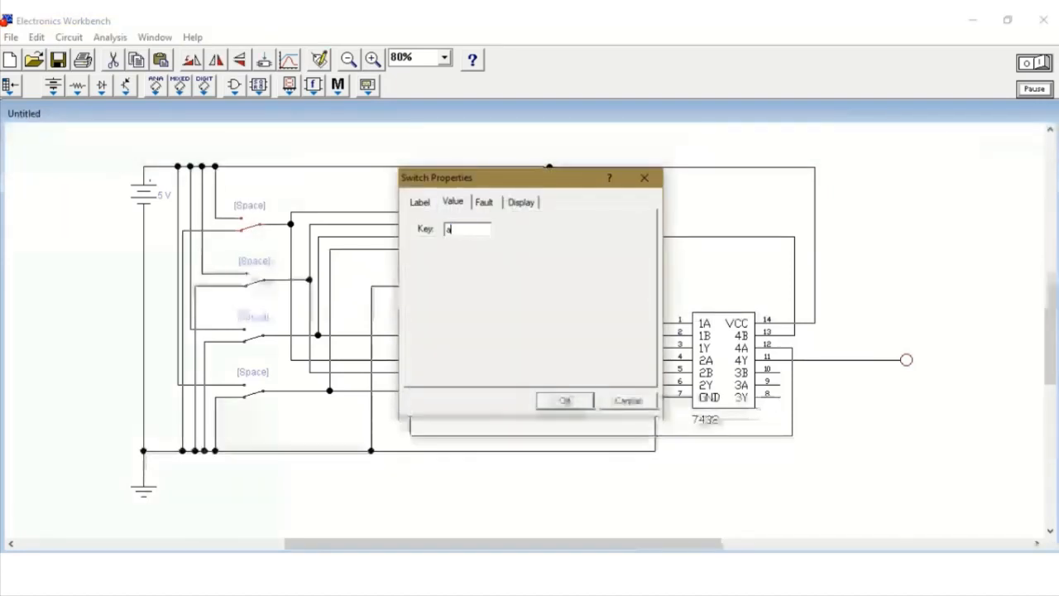
pyautogui.click(567, 400)
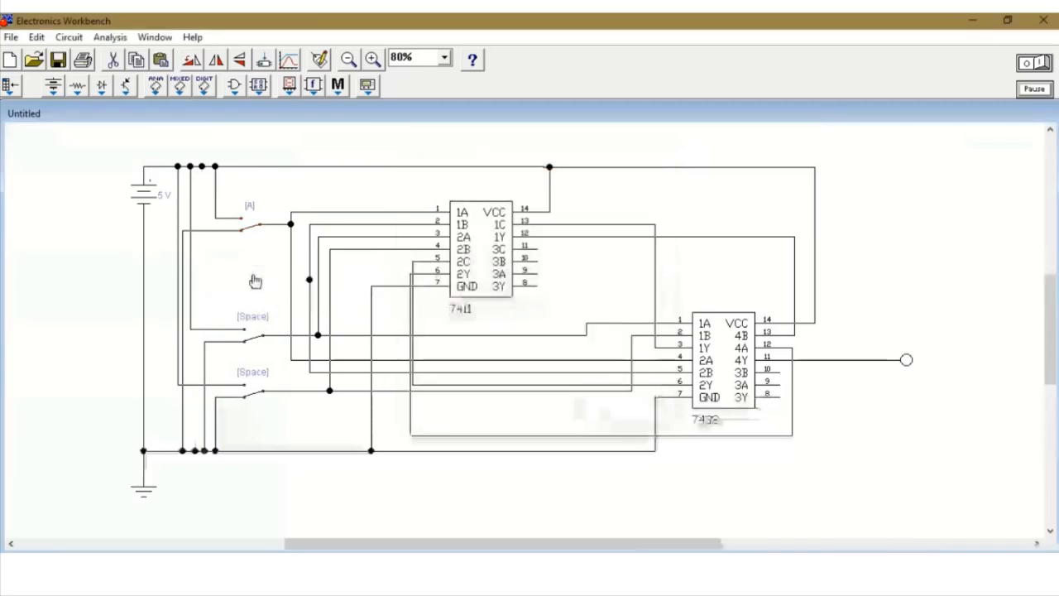
pyautogui.doubleClick(255, 281)
pyautogui.write('b')
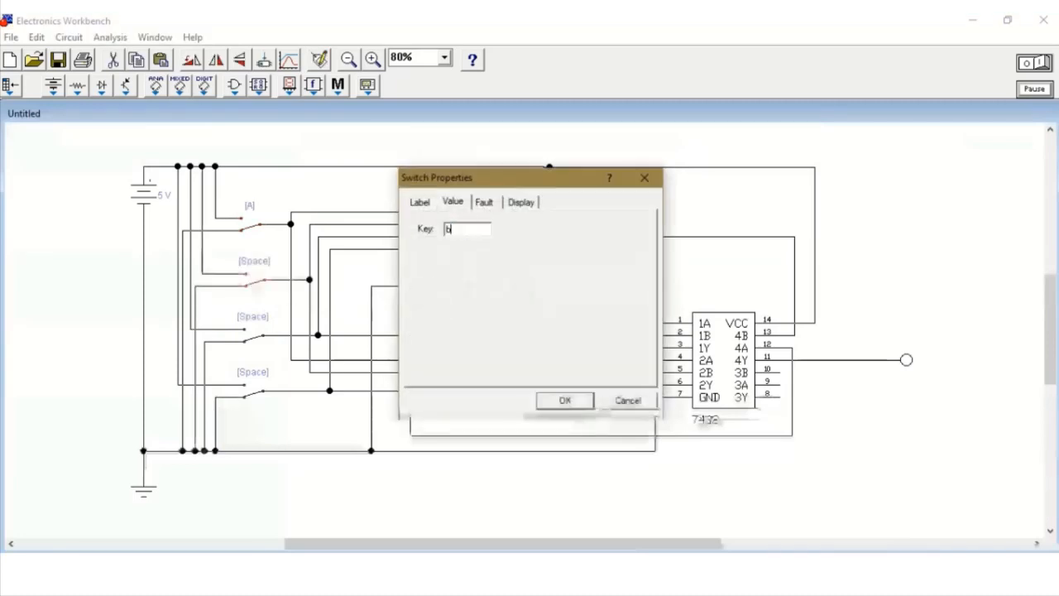
pyautogui.press('Return')
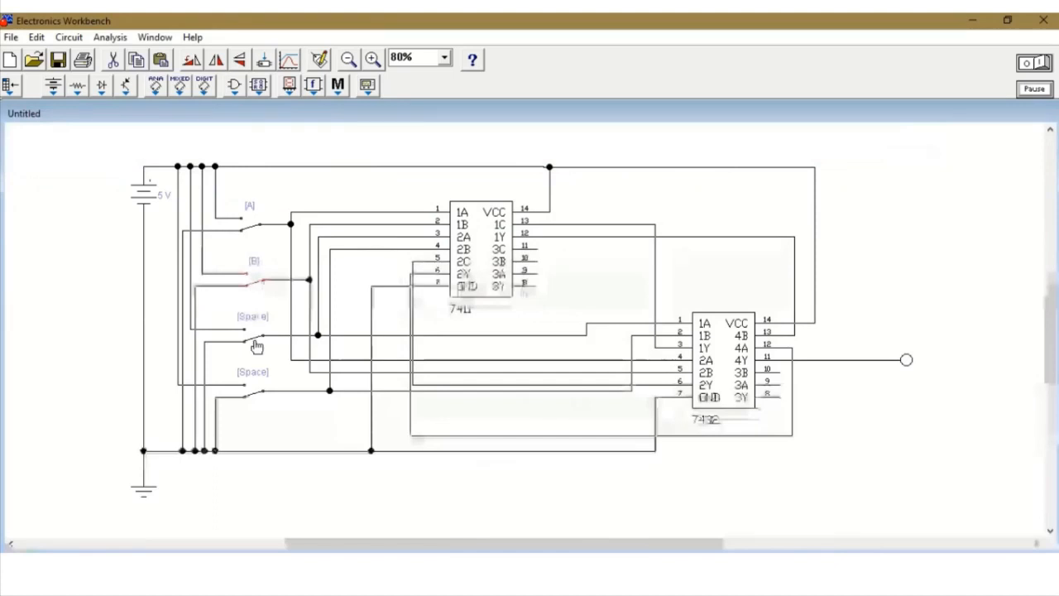
# Assign key C to the third switch and key D to the lowest switch.
pyautogui.doubleClick(255, 343)
pyautogui.write('c')
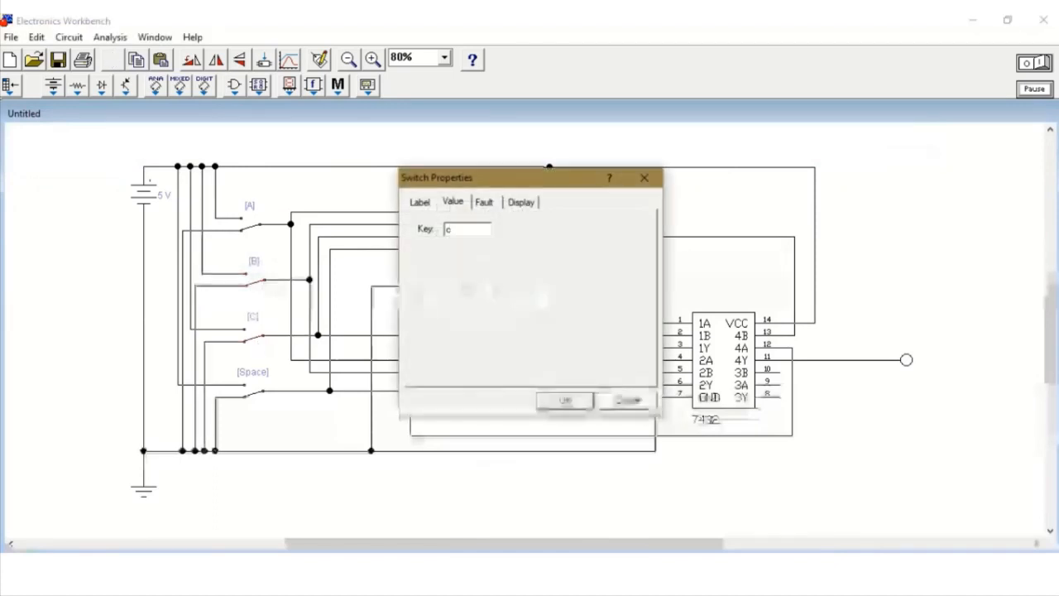
pyautogui.doubleClick(253, 397)
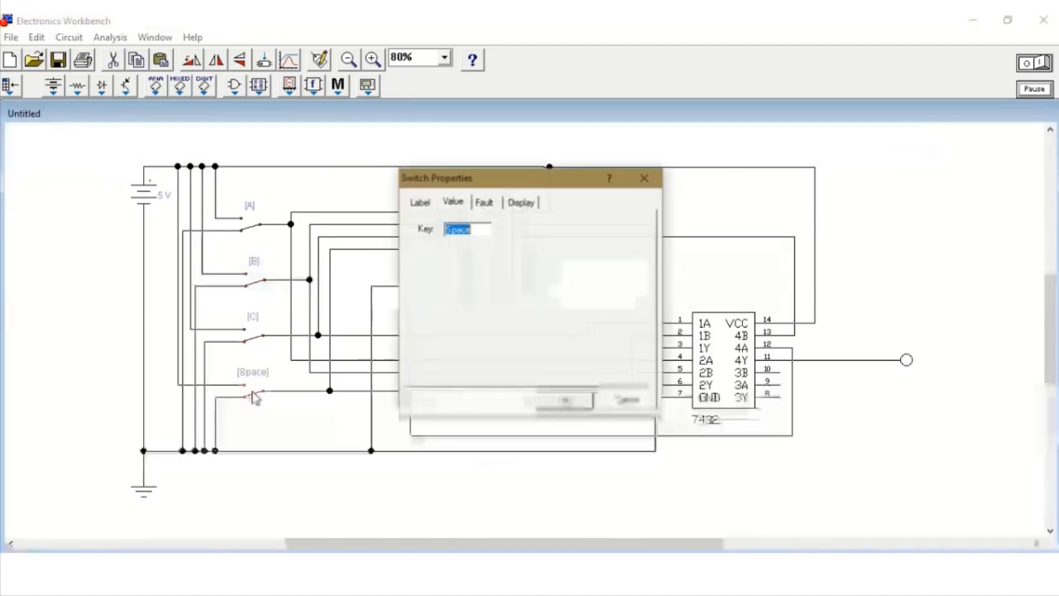
pyautogui.write('d')
pyautogui.press('Return')
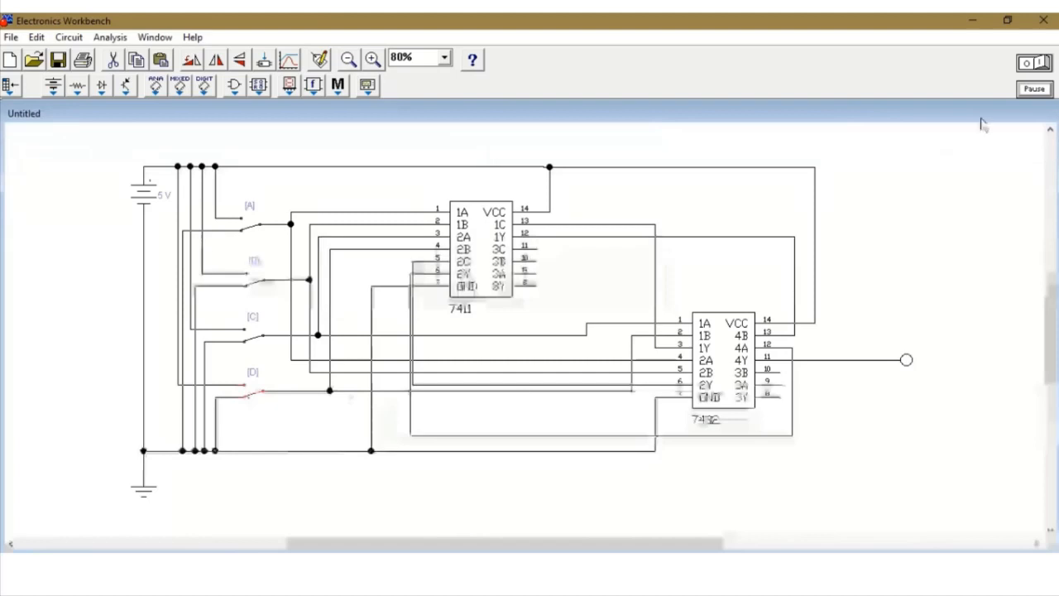
# Simulate the circuit with switches A, B, C high, with A, C, D high, and with all four high, and stop the simulation.
pyautogui.click(1041, 63)
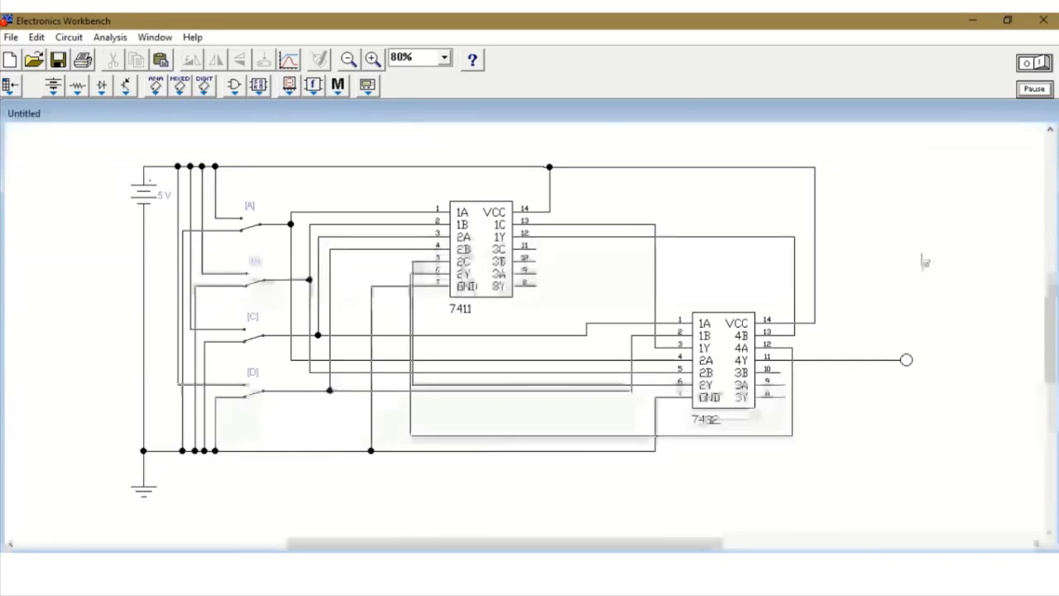
pyautogui.click(1039, 64)
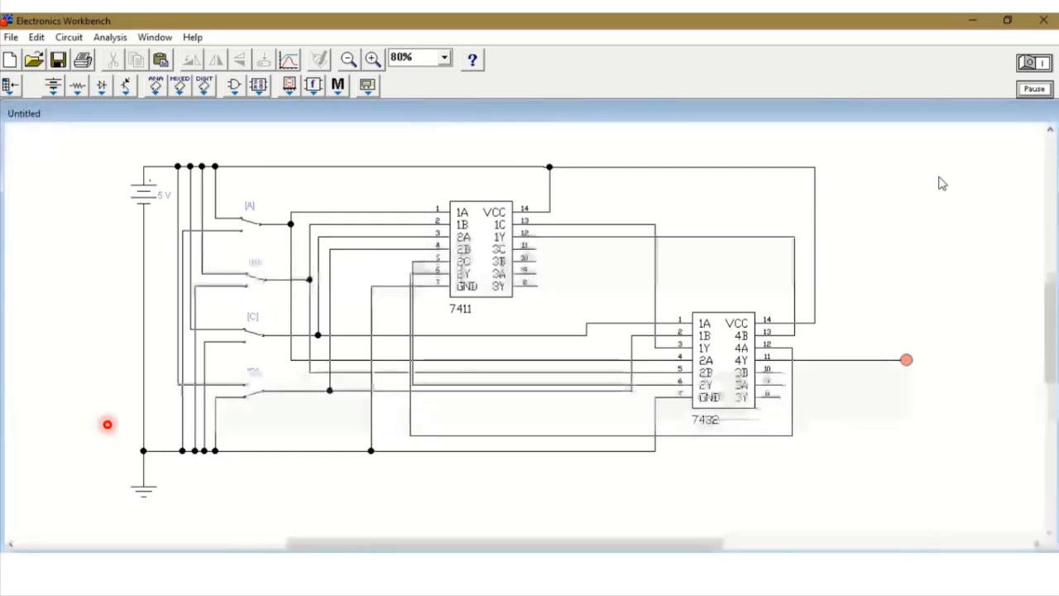
pyautogui.press('b')
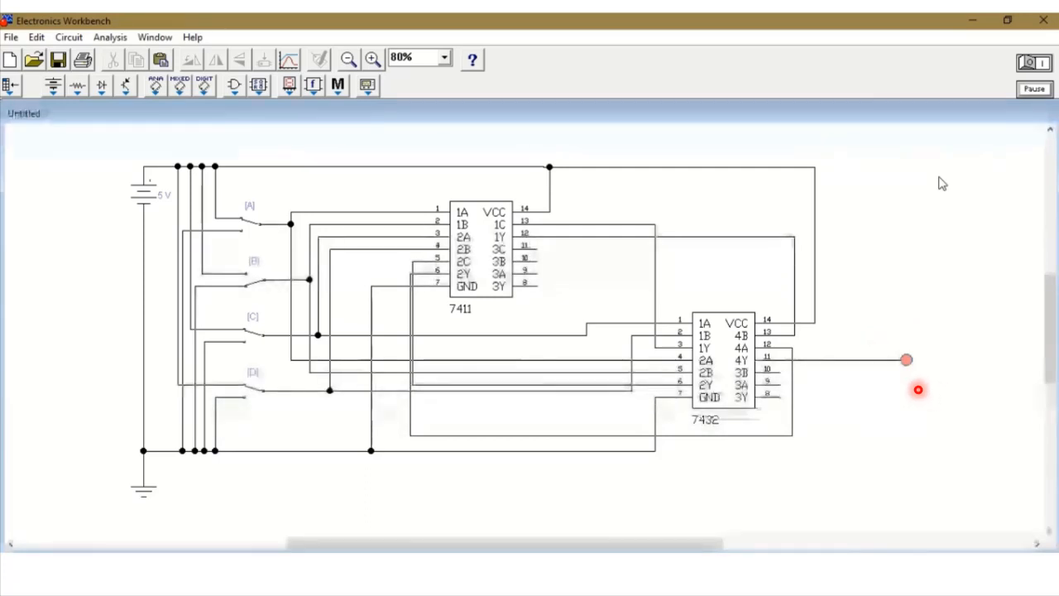
pyautogui.press('c')
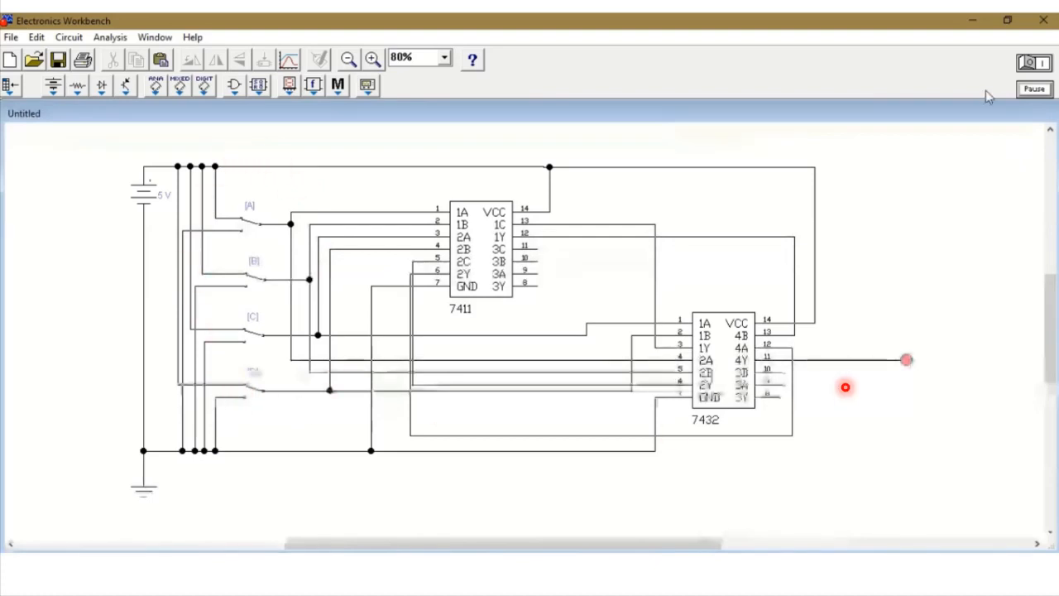
pyautogui.click(1028, 64)
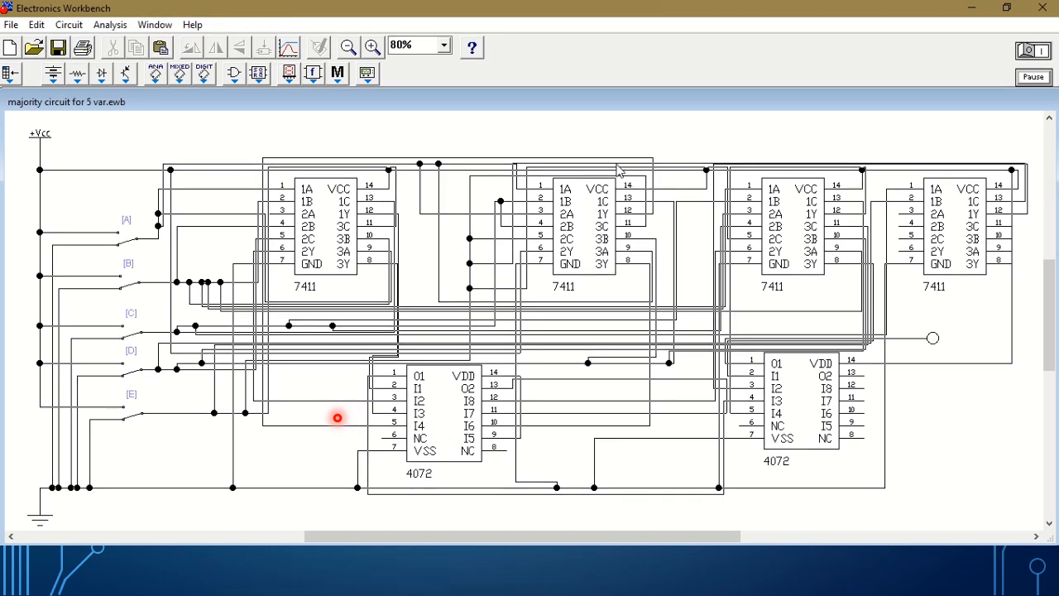
# Simulate the five-variable majority circuit with switches A, B, C high and with only A and B high.
pyautogui.click(1024, 53)
pyautogui.click(1038, 53)
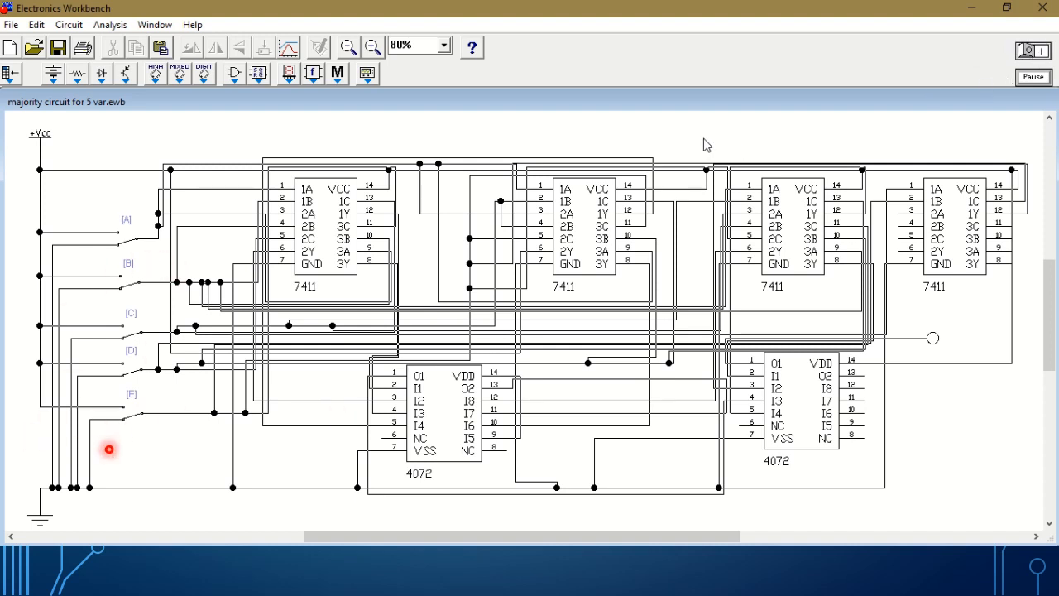
pyautogui.press('a')
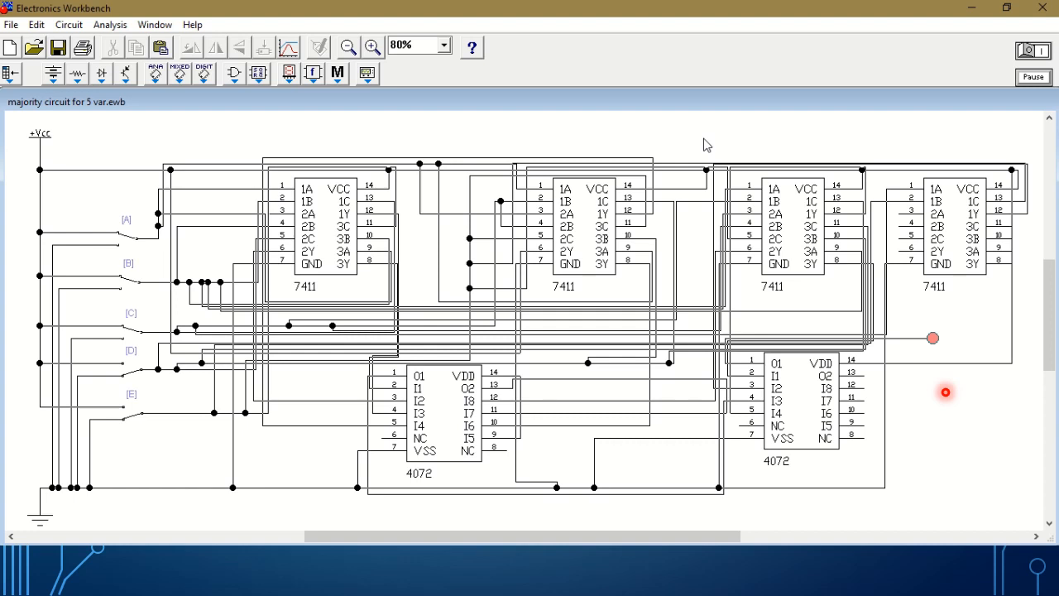
pyautogui.press('c')
pyautogui.press('d')
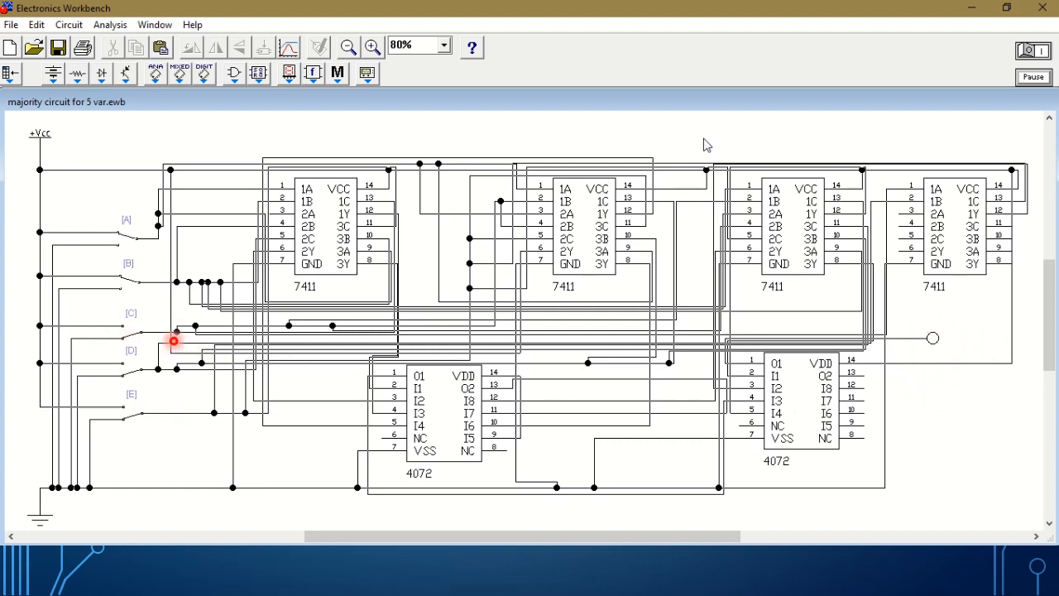
# Test the running circuit with switches B and E high, with B, C, E high, with B, C, D, E high, and with A, C, D, E high.
pyautogui.press('e')
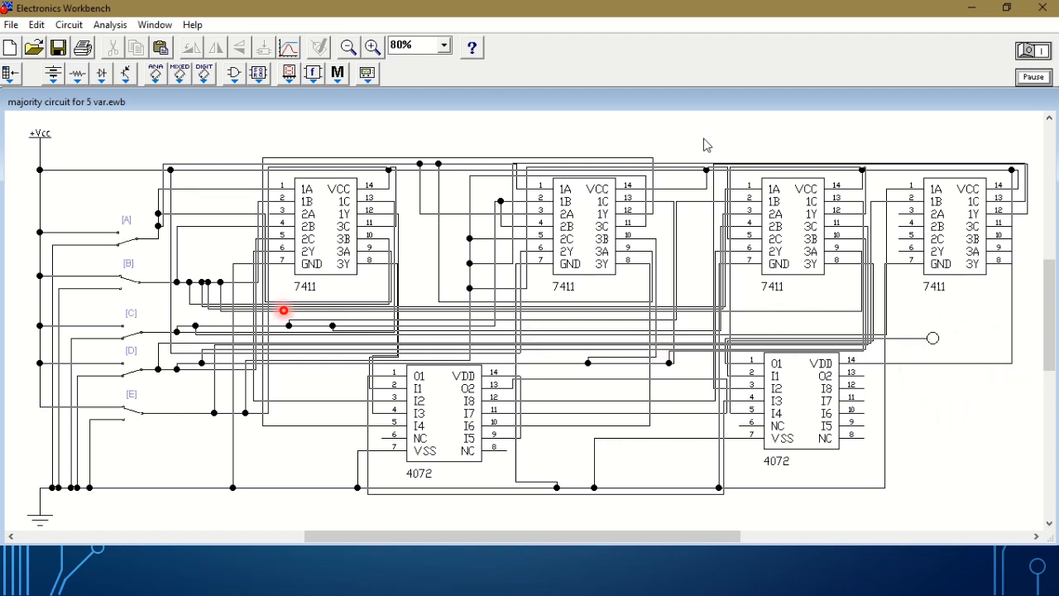
pyautogui.press('c')
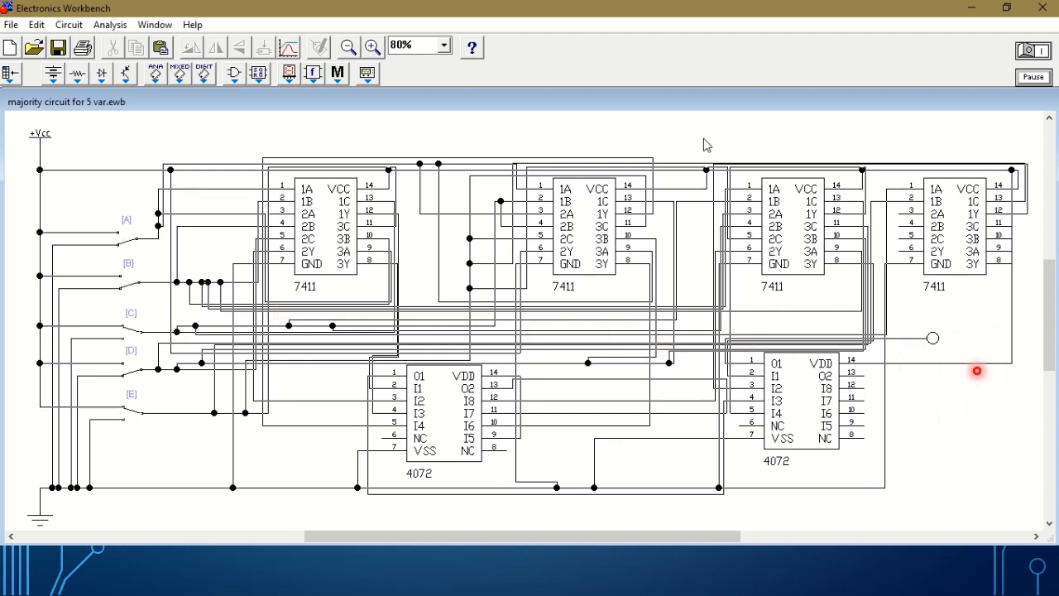
pyautogui.press('d')
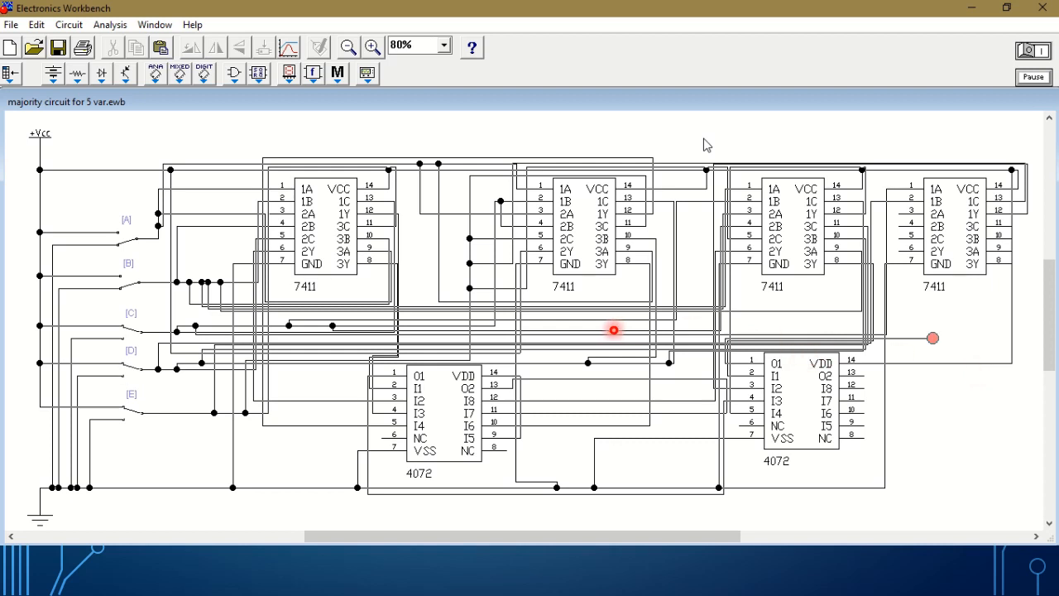
pyautogui.press('a')
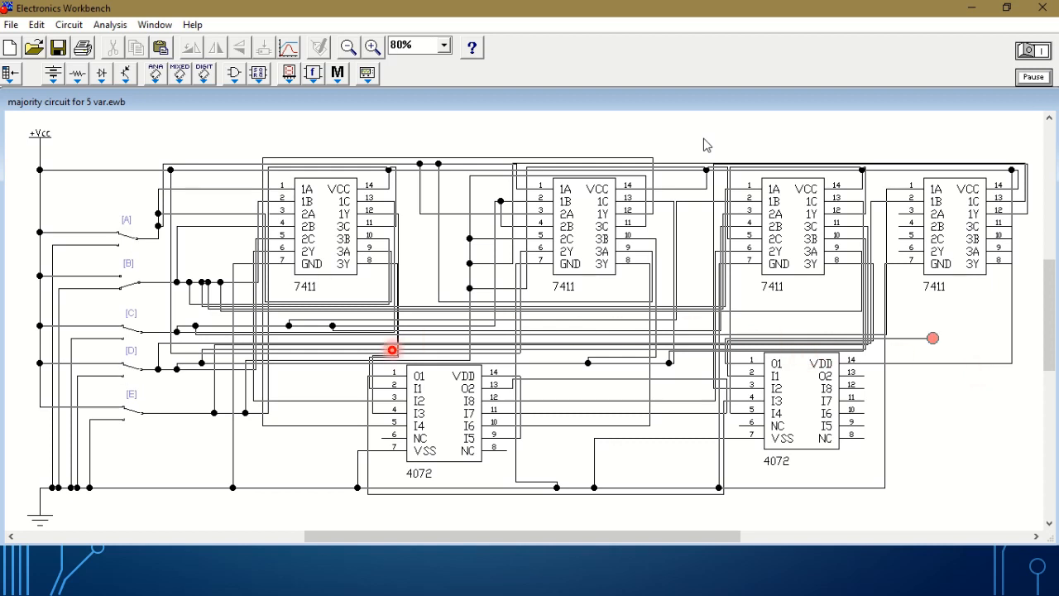